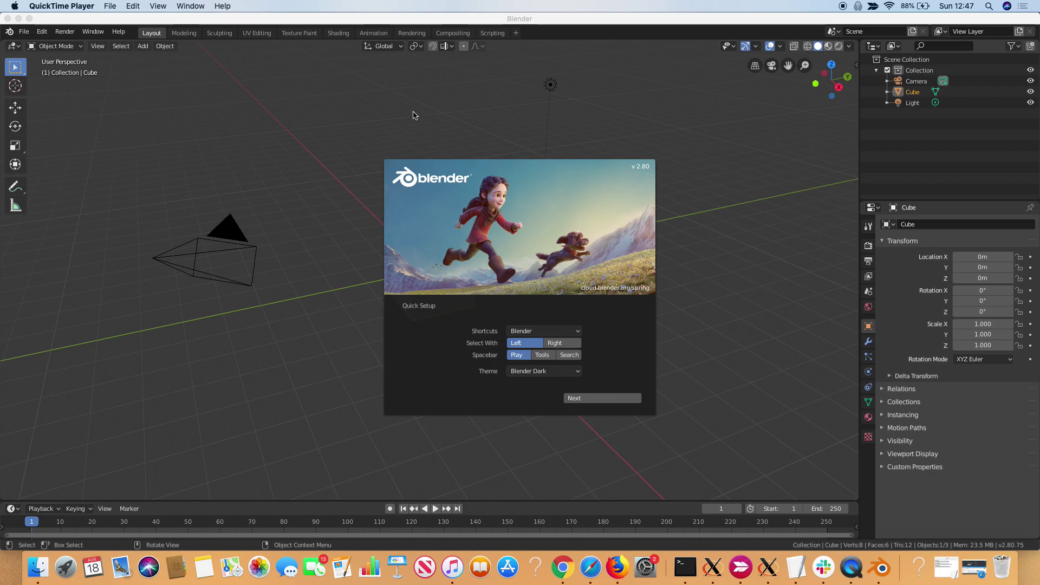
# Close the startup splash screen to reveal the default cube scene
pyautogui.click(413, 115)
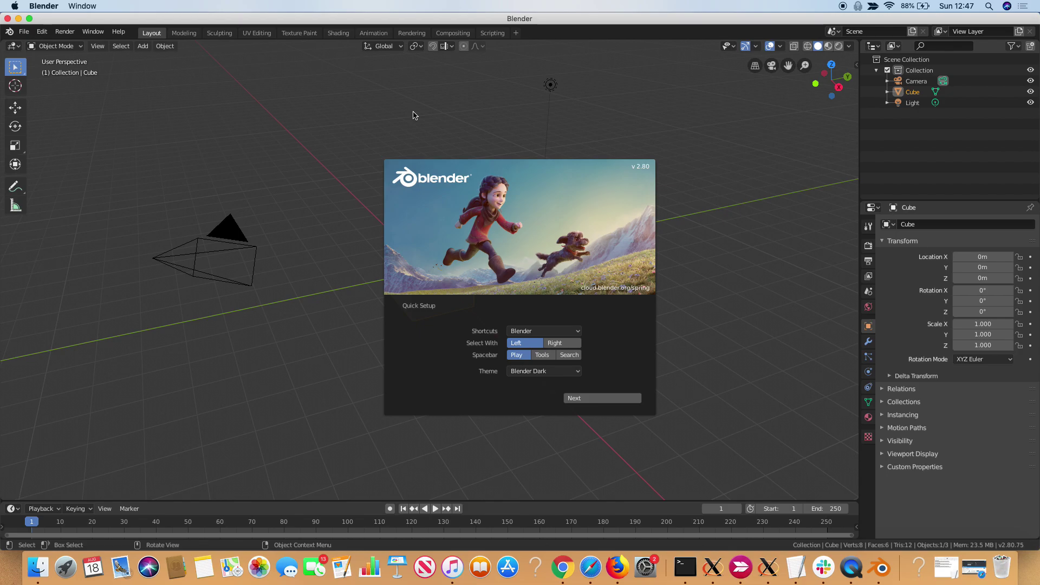
pyautogui.click(418, 112)
# In the Rendering workspace, change the render engine from Eevee to Cycles
pyautogui.scroll(5, 419, 316)
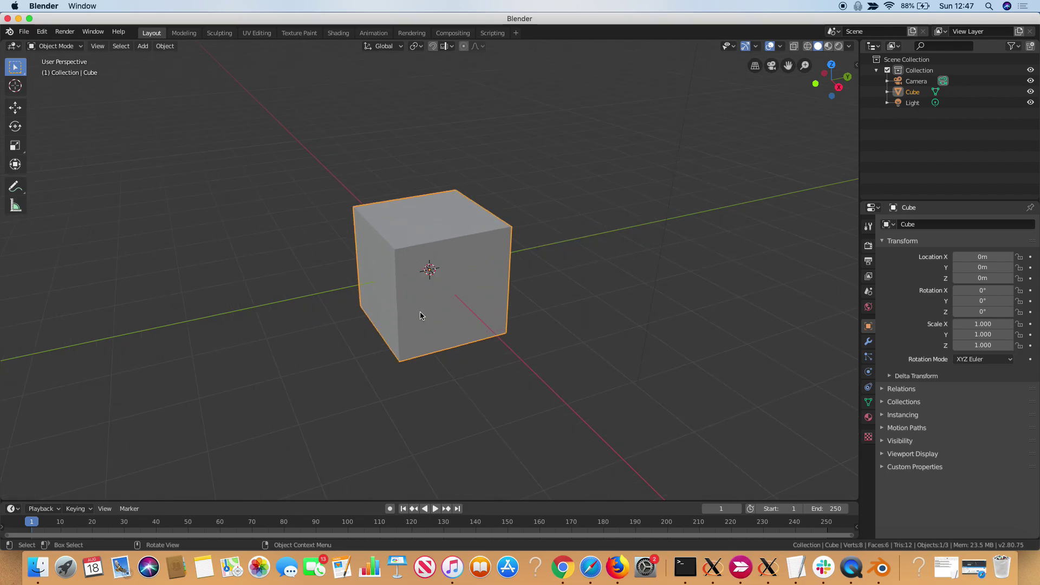
pyautogui.click(411, 33)
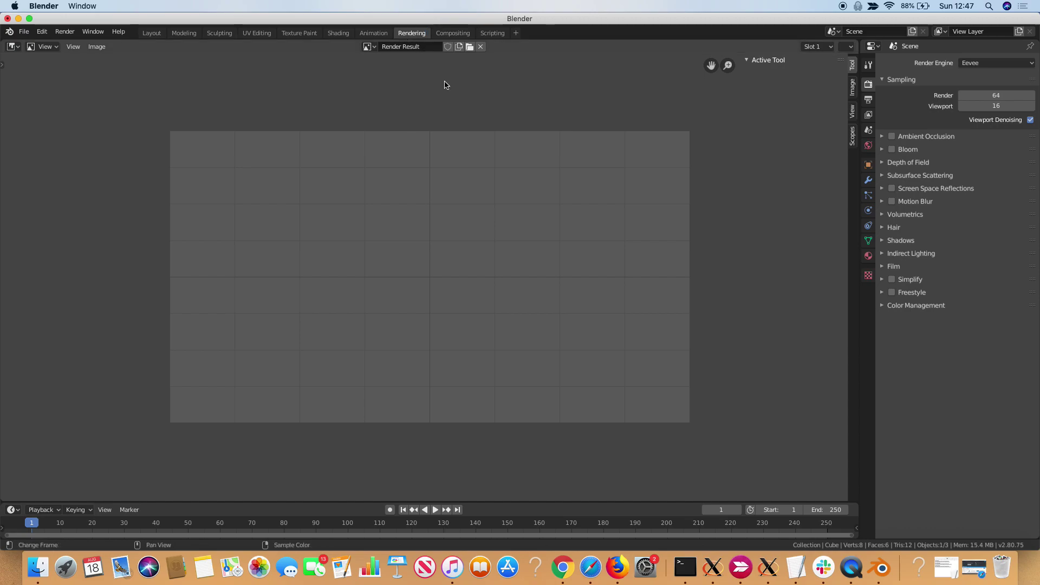
pyautogui.click(983, 65)
pyautogui.click(986, 99)
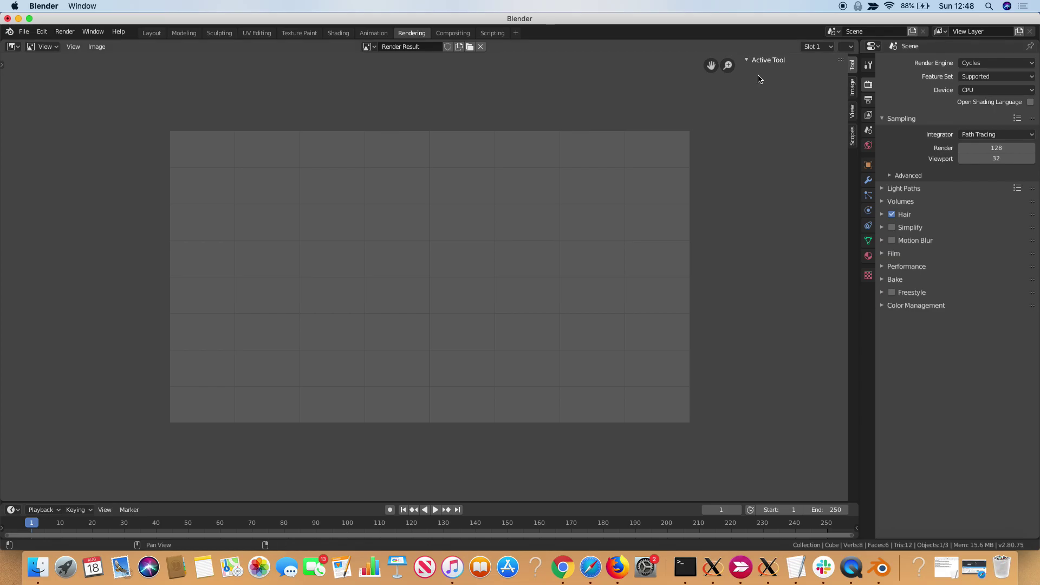
# In the Shading workspace, frame the cube and set viewport shading to Rendered
pyautogui.click(338, 34)
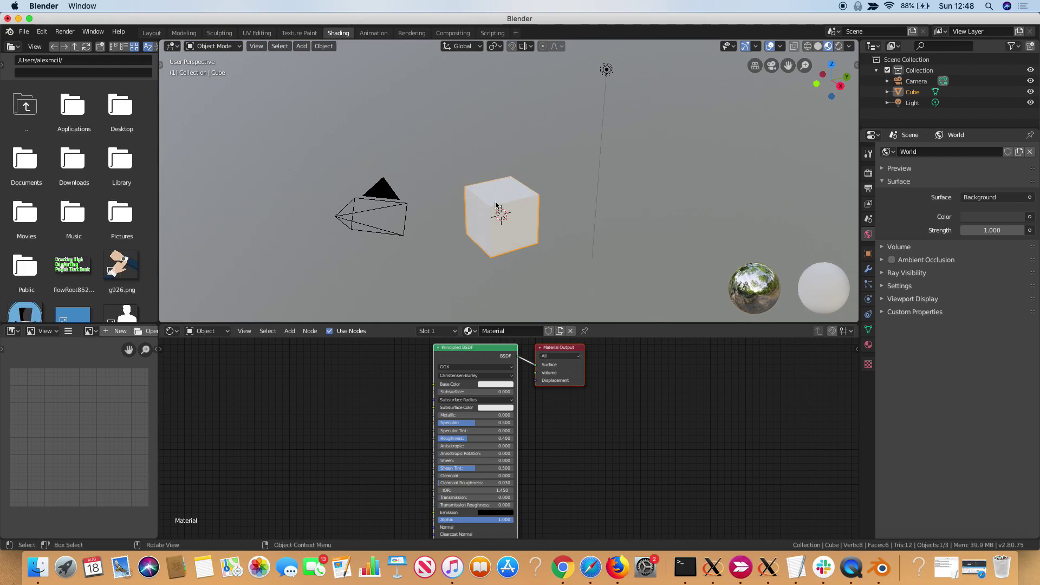
pyautogui.moveTo(496, 206); pyautogui.dragTo(479, 162, button='middle')
pyautogui.scroll(-3, 478, 162)
pyautogui.scroll(5, 478, 157)
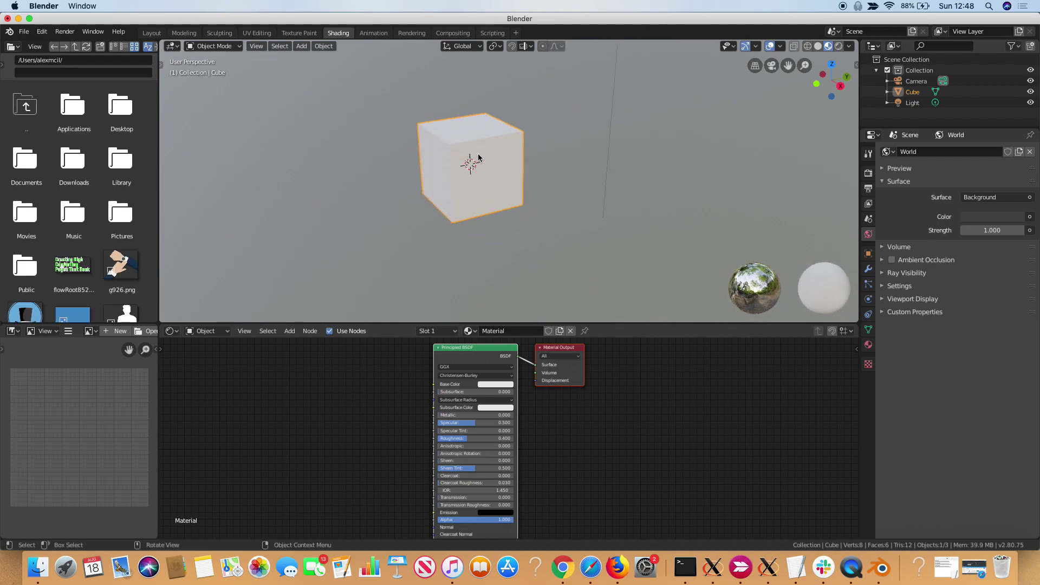
pyautogui.scroll(5, 478, 158)
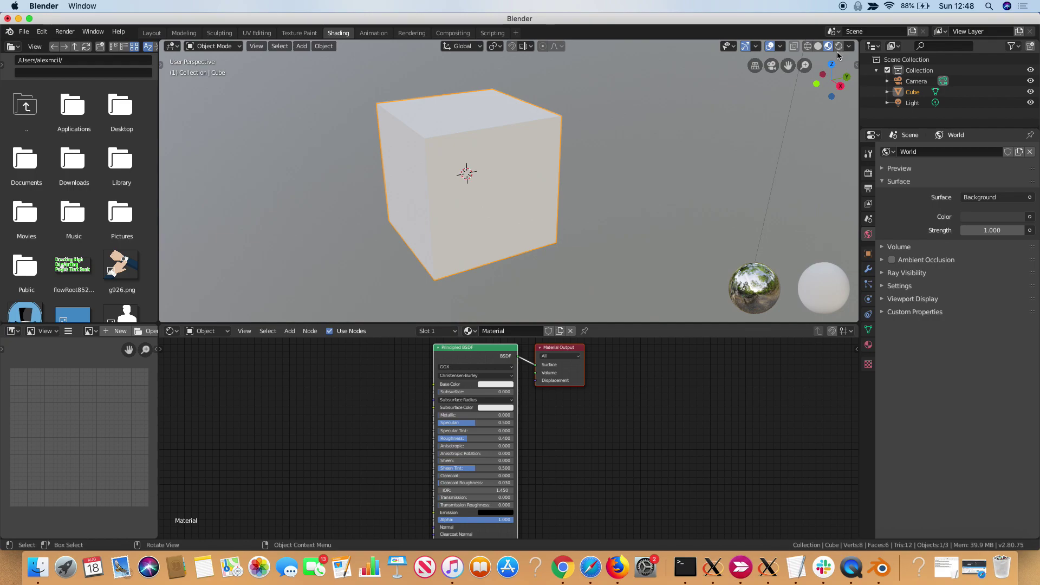
pyautogui.click(839, 48)
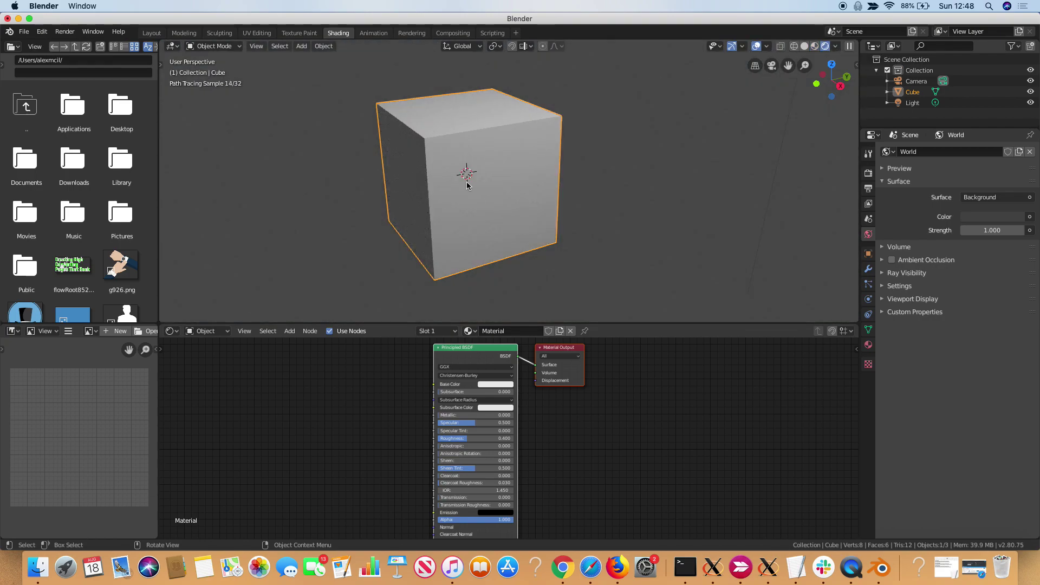
pyautogui.moveTo(475, 189); pyautogui.dragTo(478, 190, button='middle')
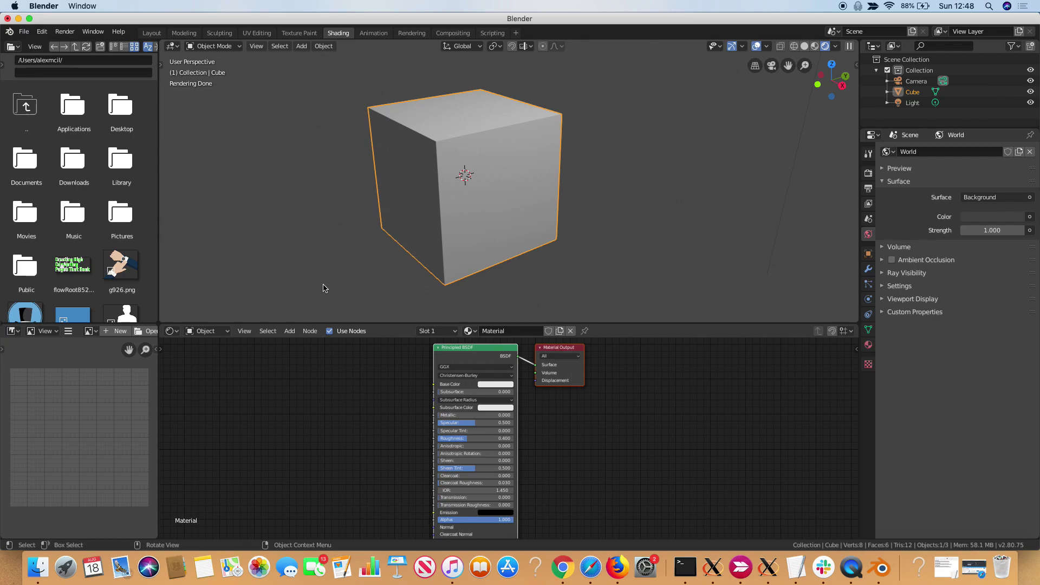
# Add an Input > Bevel node and connect it to the Principled BSDF Normal socket
pyautogui.click(290, 331)
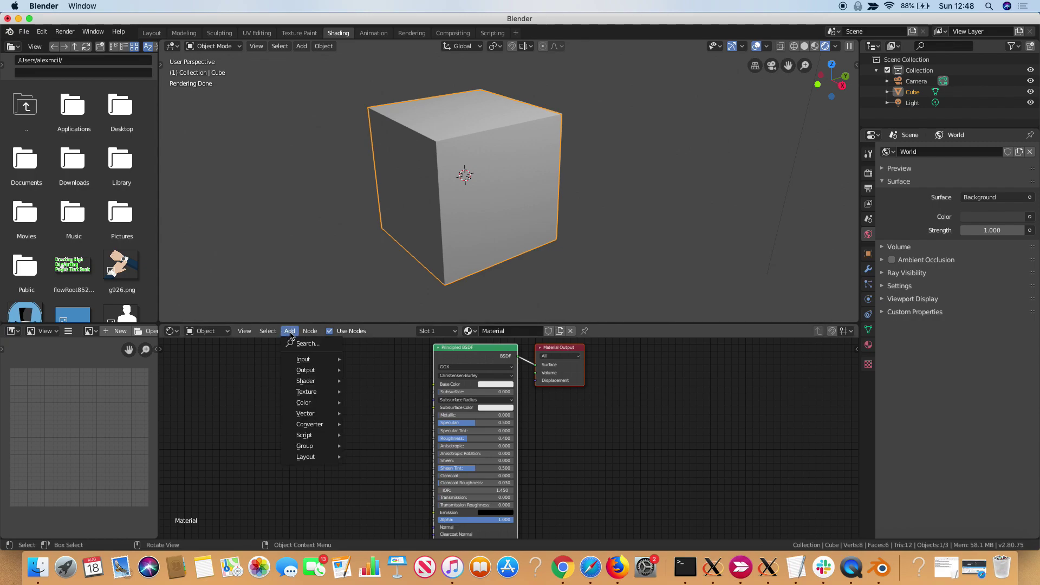
pyautogui.moveTo(306, 360)
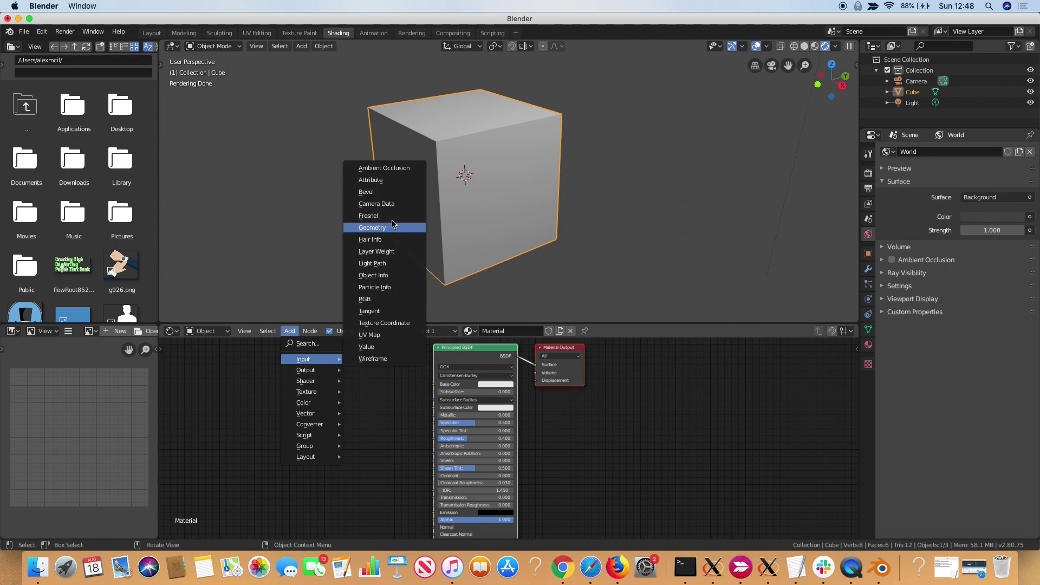
pyautogui.click(383, 193)
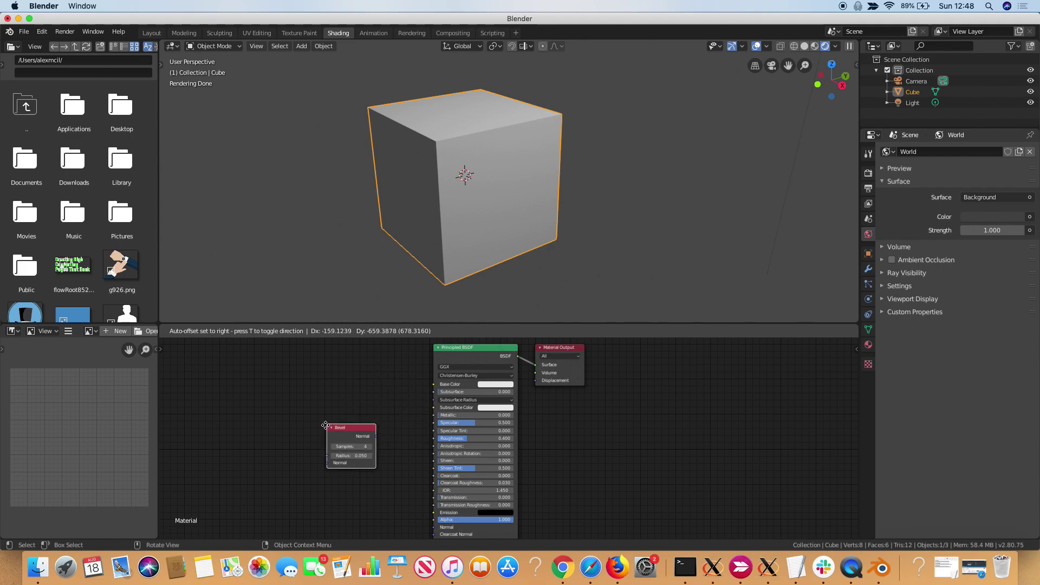
pyautogui.click(339, 435)
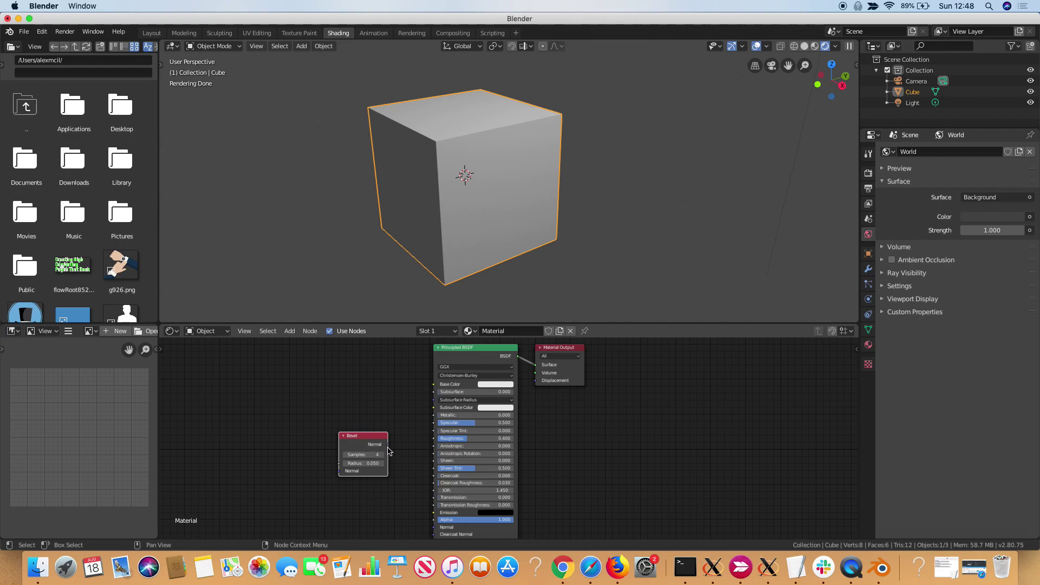
pyautogui.moveTo(388, 444); pyautogui.dragTo(434, 528)
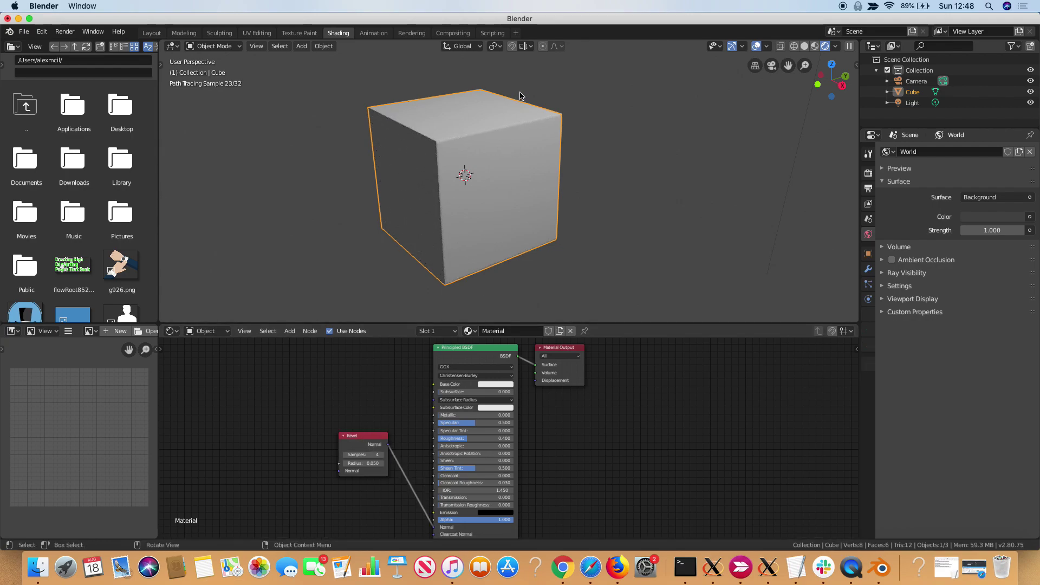
# Raise the Bevel node's samples to 11
pyautogui.scroll(5, 519, 93)
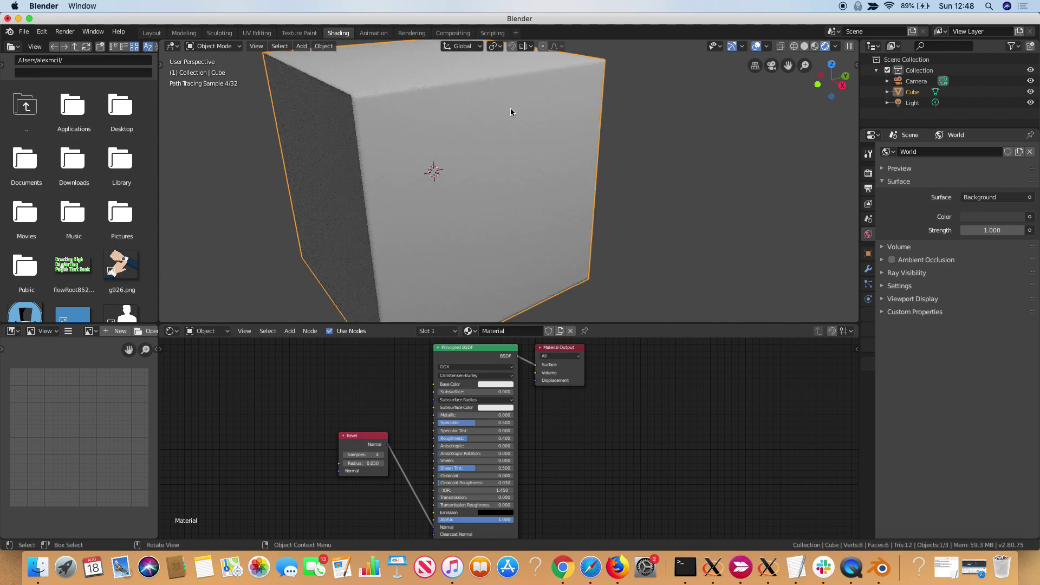
pyautogui.moveTo(510, 112)
pyautogui.mouseDown(button='middle')
pyautogui.moveTo(536, 153)
pyautogui.moveTo(528, 130)
pyautogui.mouseUp(button='middle')
pyautogui.scroll(1, 527, 130)
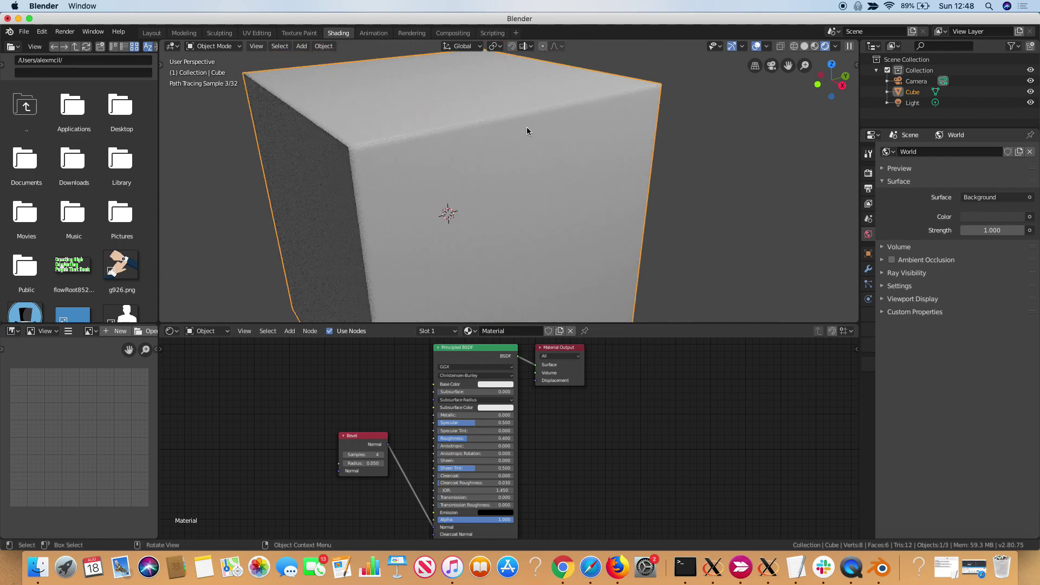
pyautogui.click(382, 455)
pyautogui.click(382, 455)
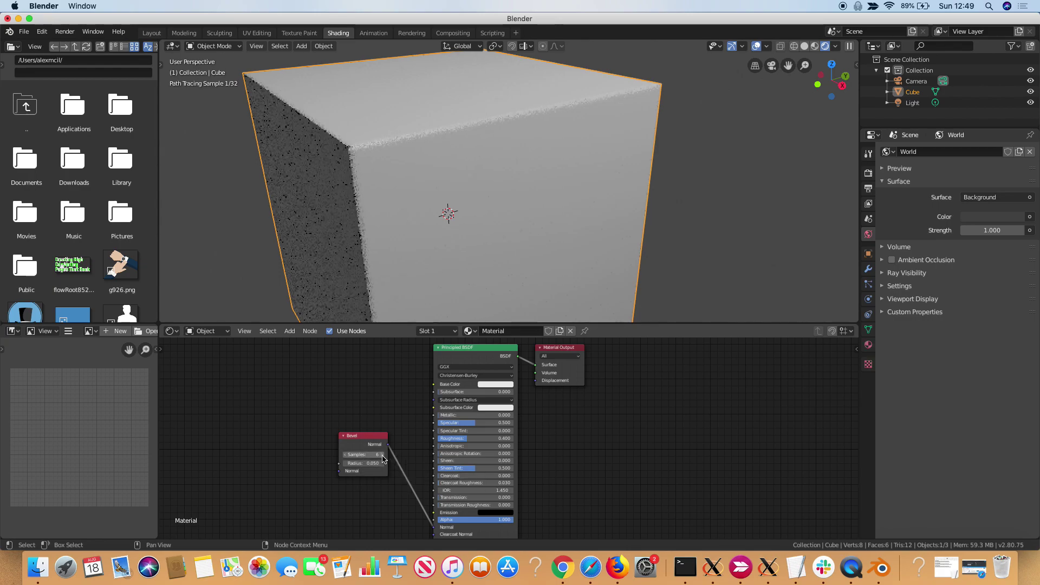
pyautogui.click(382, 455)
pyautogui.click(382, 455)
pyautogui.click(382, 456)
pyautogui.click(382, 455)
pyautogui.click(382, 455)
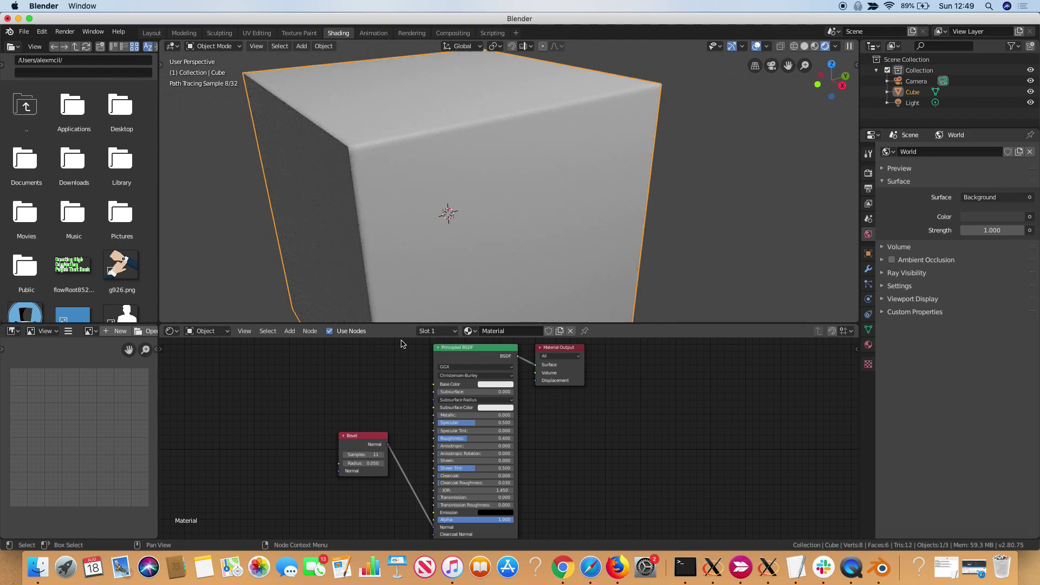
# Set the Bevel node's radius to 0.03
pyautogui.click(357, 463)
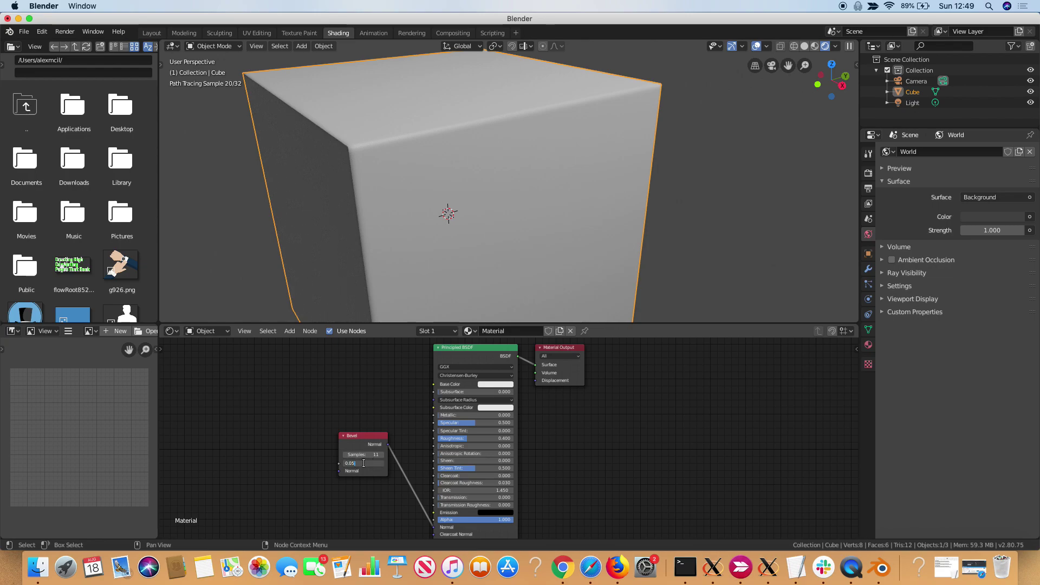
pyautogui.write('0.01')
pyautogui.press('Return')
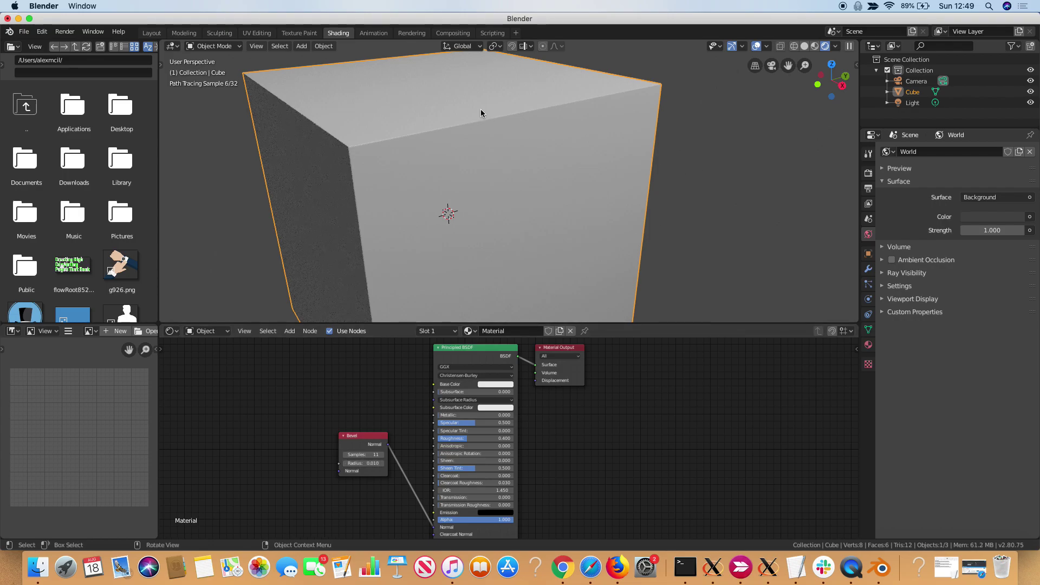
pyautogui.scroll(5, 480, 109)
pyautogui.scroll(-5, 481, 110)
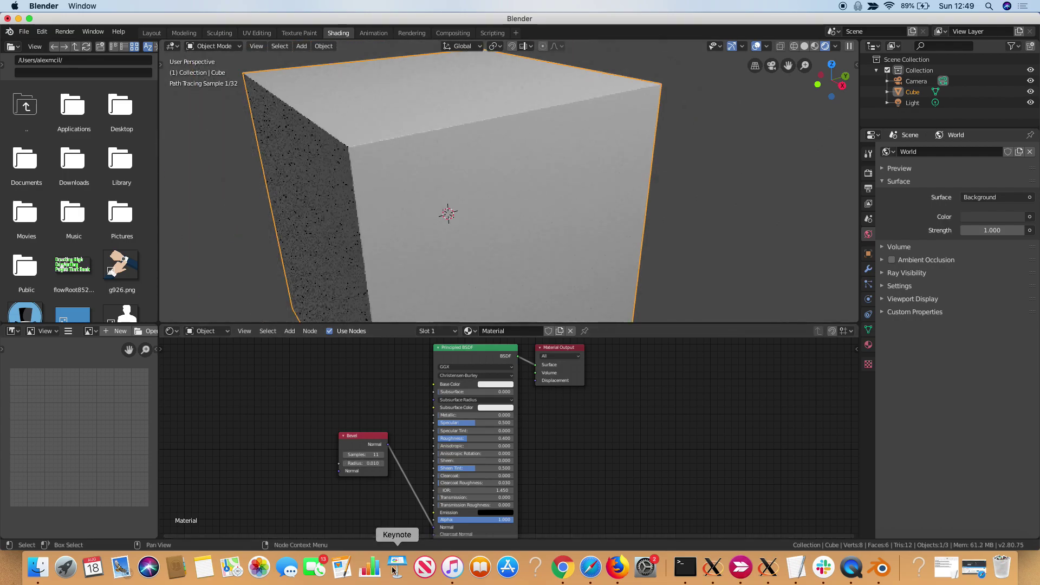
pyautogui.click(375, 463)
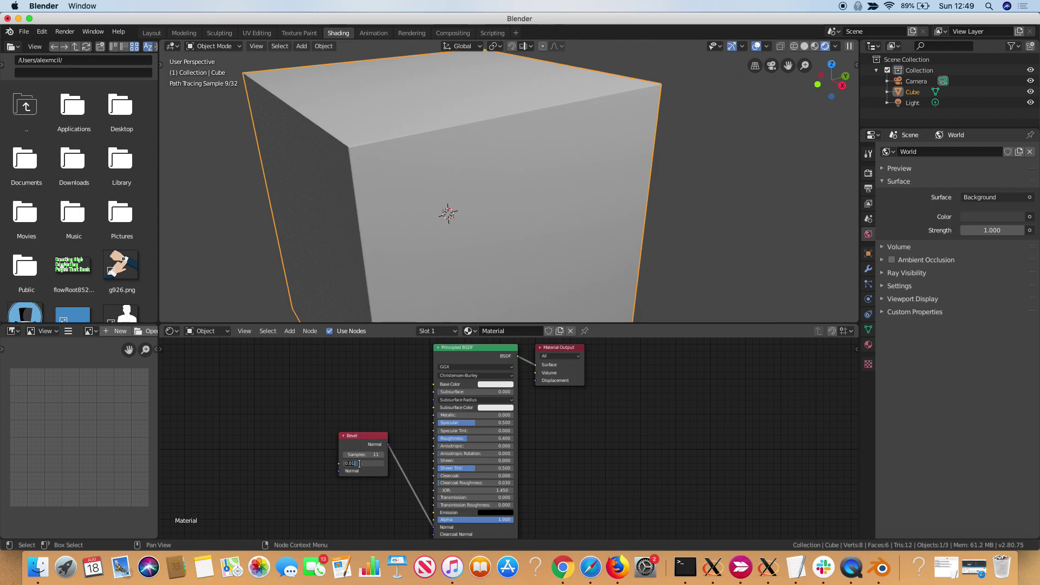
pyautogui.write('3')
pyautogui.press('Return')
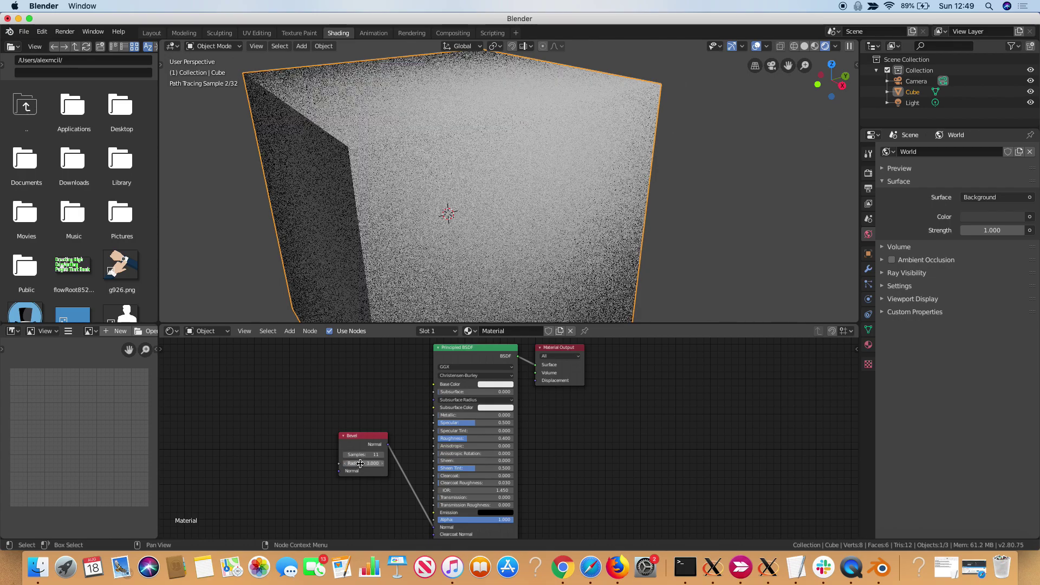
pyautogui.click(360, 464)
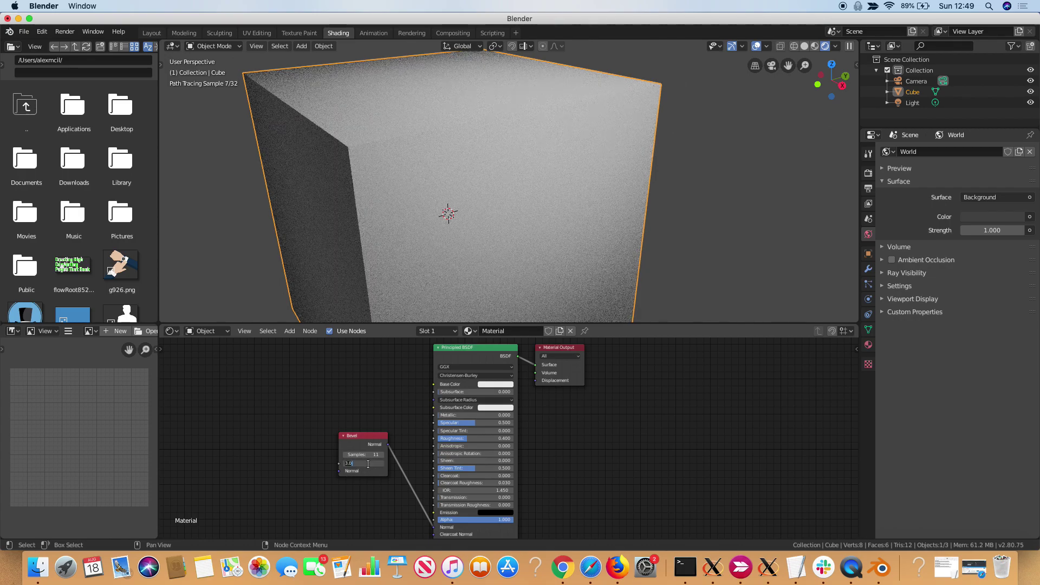
pyautogui.write('0.03')
pyautogui.press('Return')
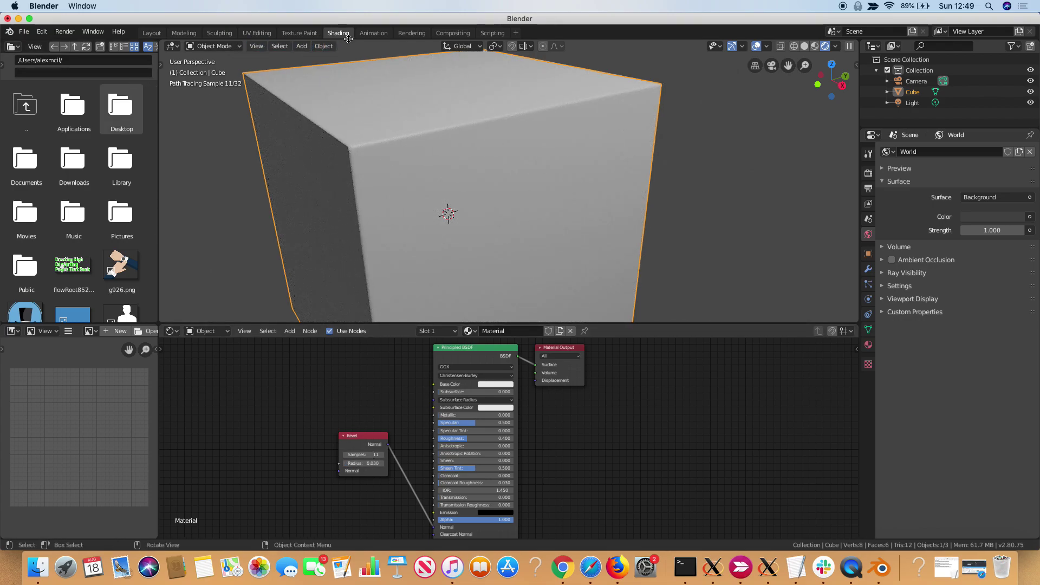
pyautogui.click(65, 32)
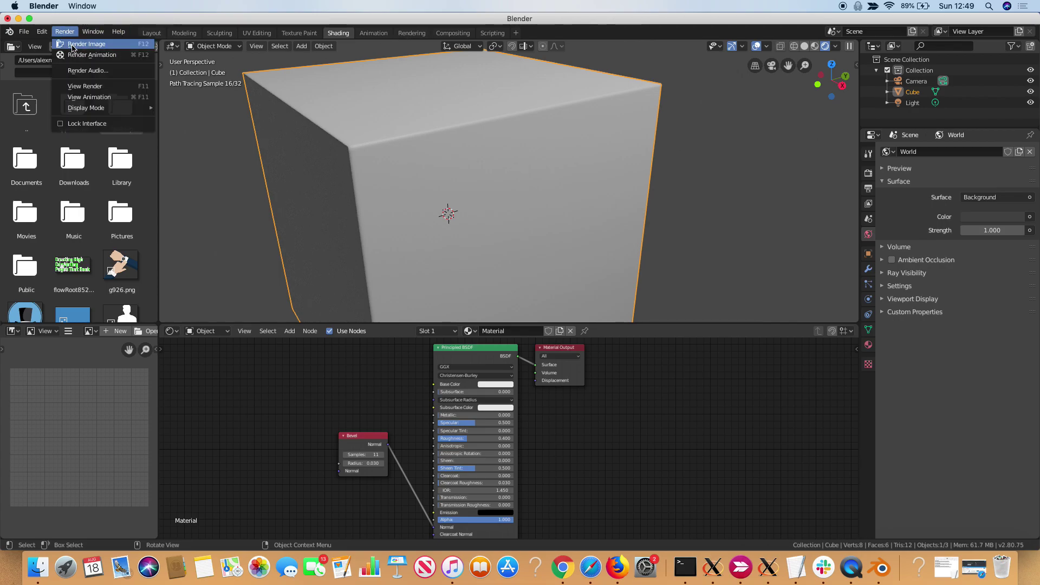
pyautogui.click(76, 46)
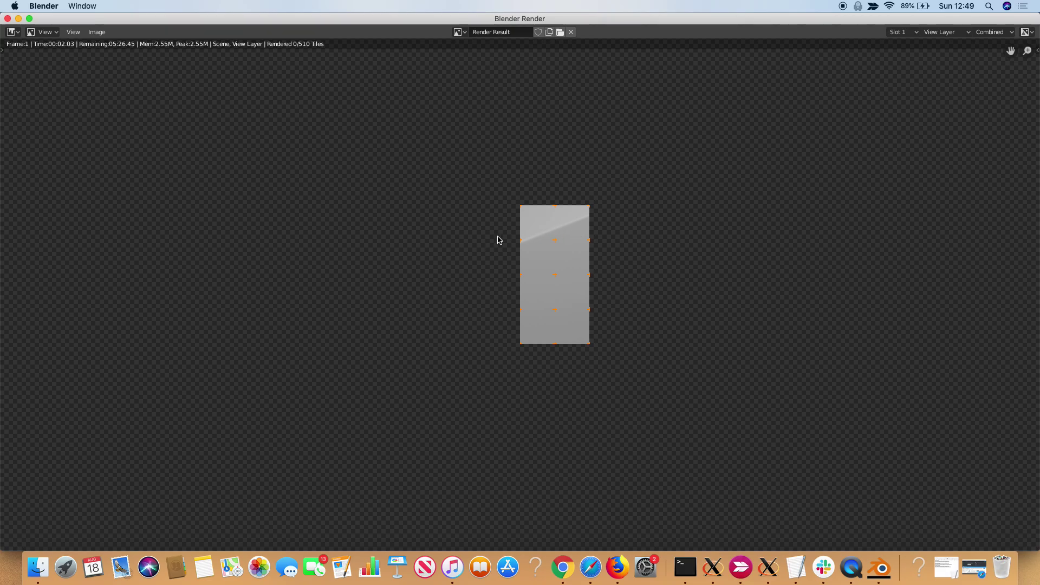
pyautogui.click(7, 18)
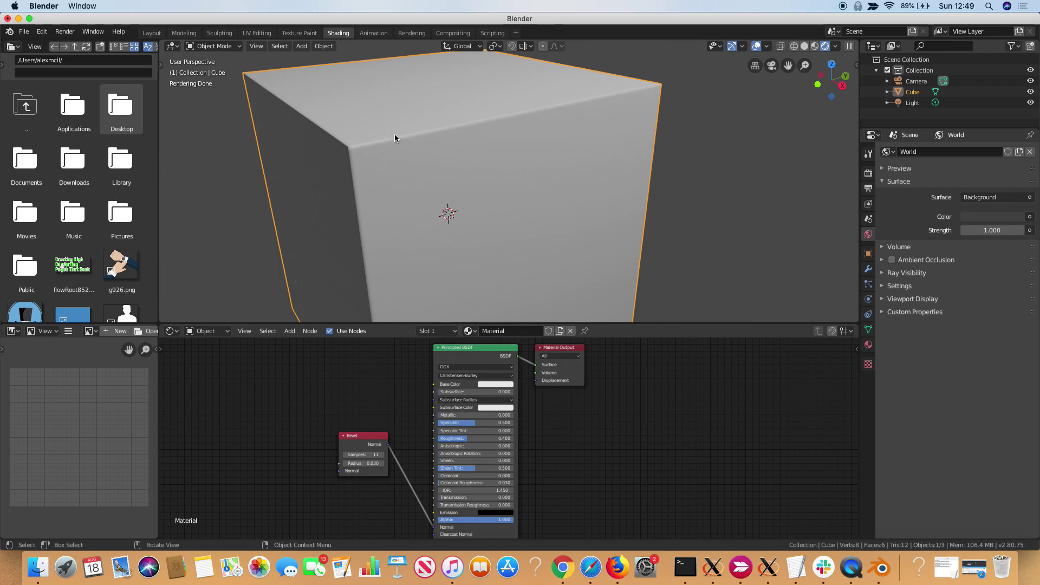
# Go through Modeling to the Layout workspace and view the cube in the 3D viewport
pyautogui.click(181, 35)
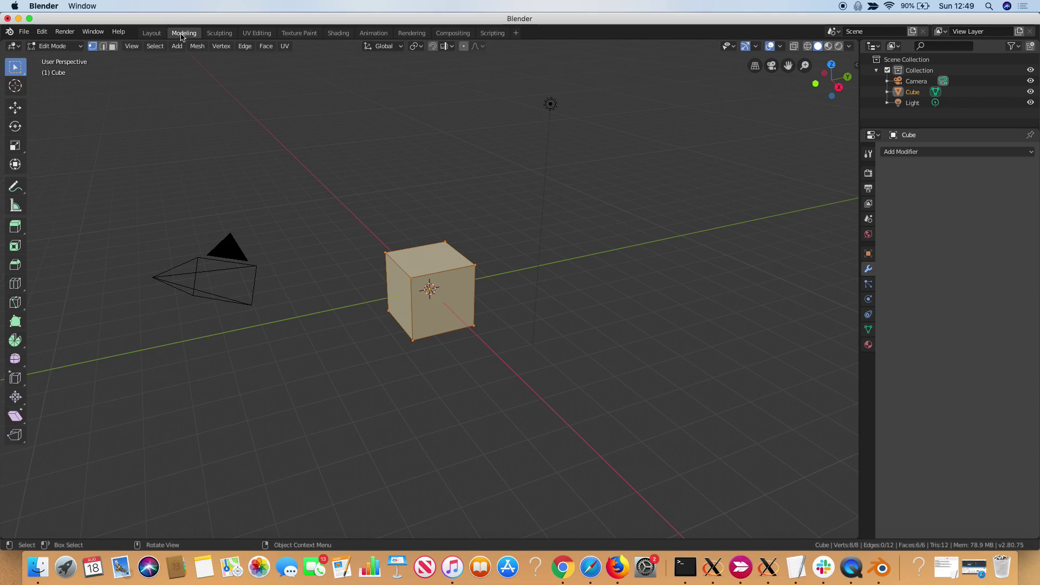
pyautogui.click(152, 33)
pyautogui.scroll(3, 379, 220)
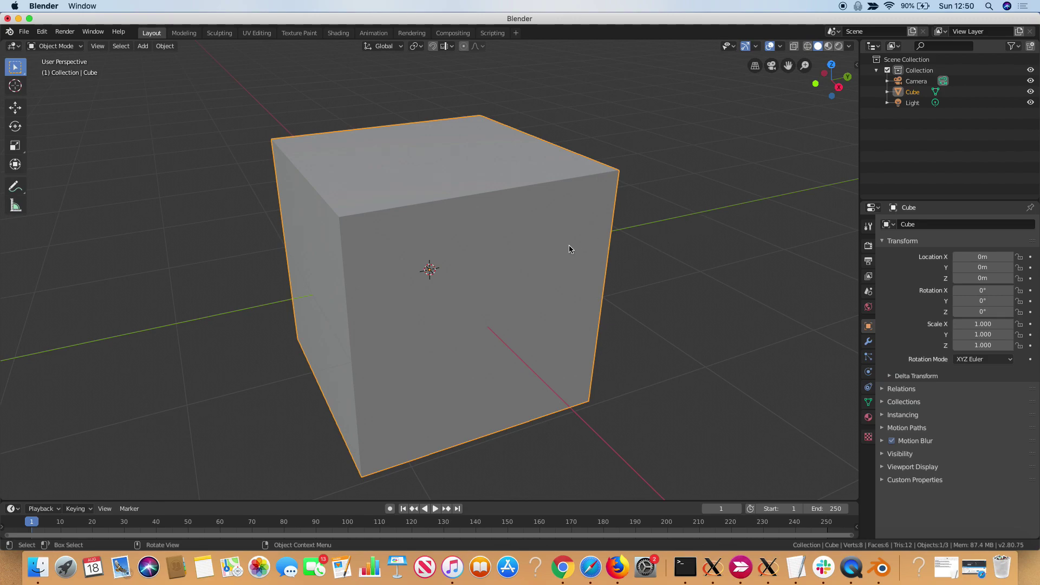
pyautogui.moveTo(564, 249)
pyautogui.mouseDown(button='middle')
pyautogui.moveTo(513, 234)
pyautogui.moveTo(544, 245)
pyautogui.mouseUp(button='middle')
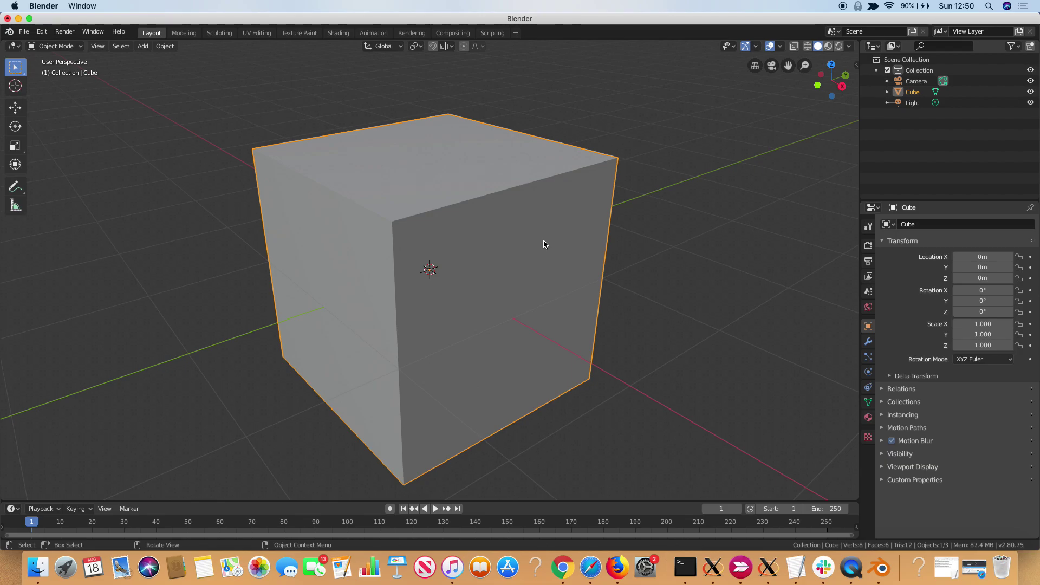
# Return to the Shading workspace showing the rendered bevelled cube and its nodes
pyautogui.click(341, 34)
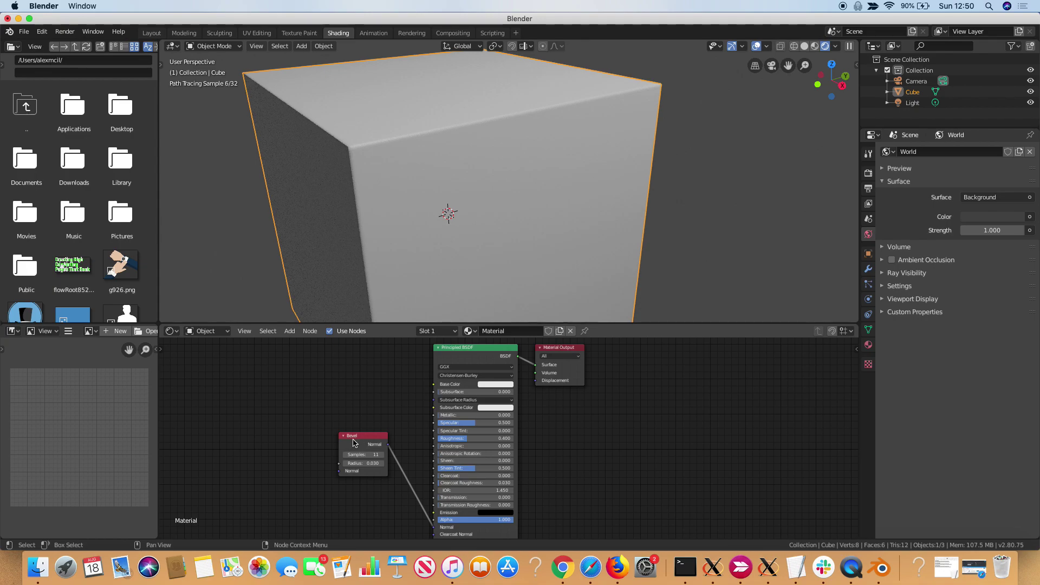